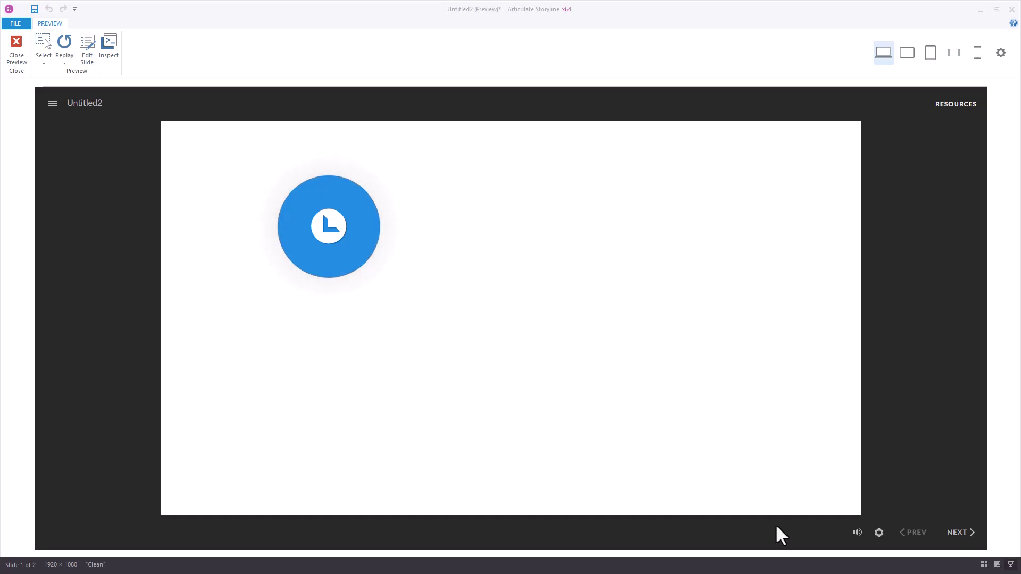
In the preview, open and then close the first slide marker's 'Test' popup.
mouse_move(325, 256)
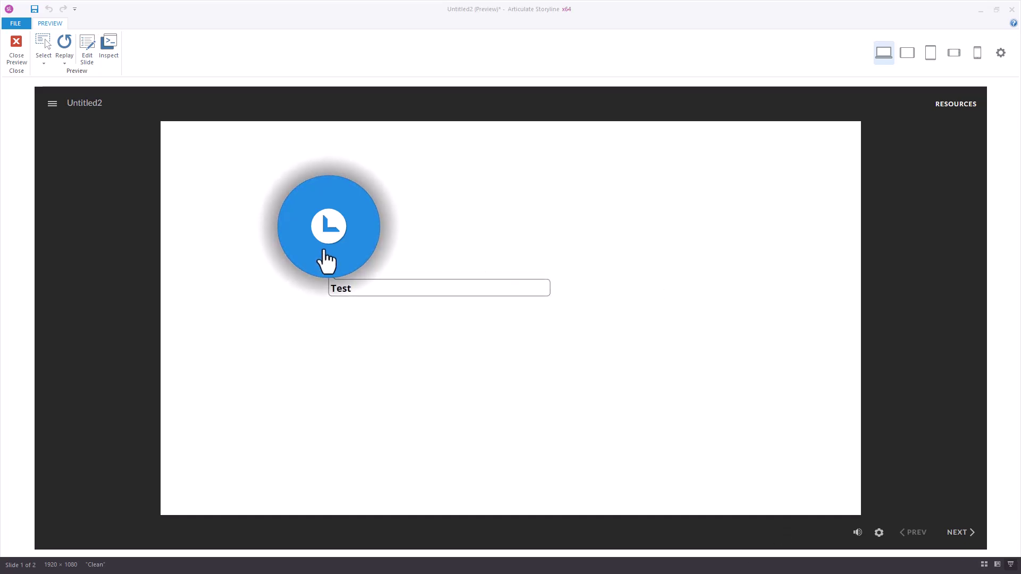
left_click(332, 253)
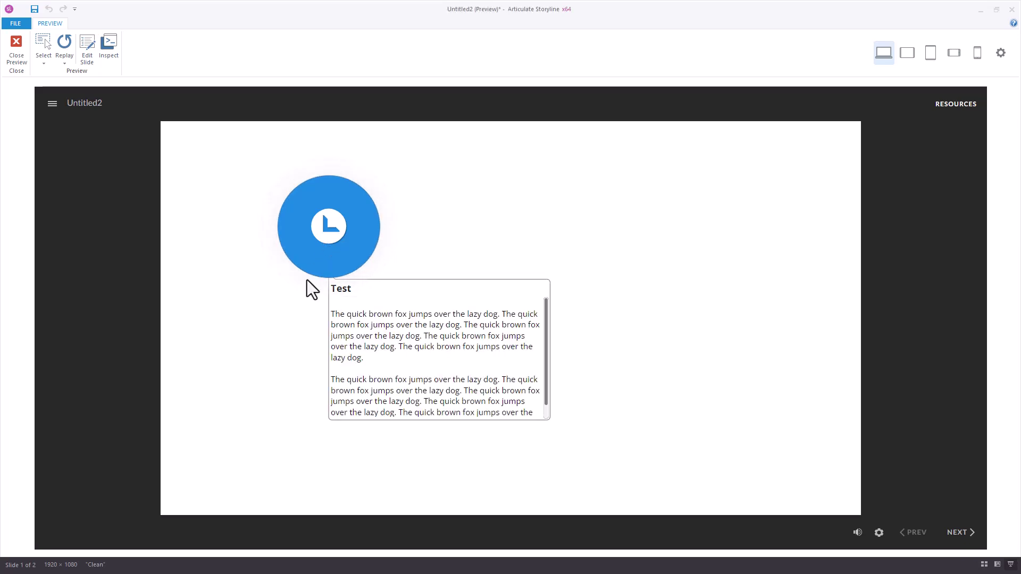
left_click(282, 333)
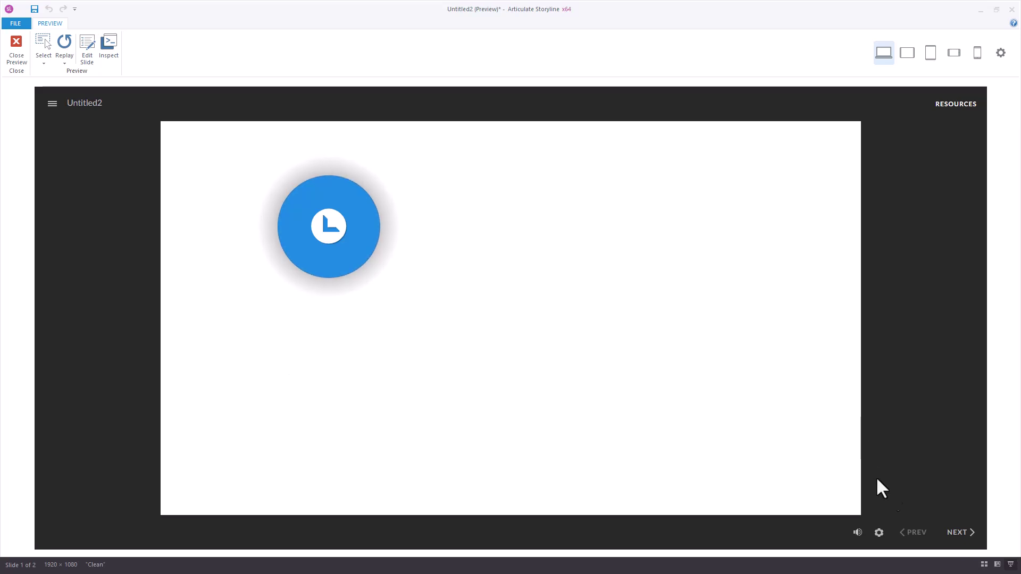
Advance the preview to slide two, then open and close its marker's 'Test' popup.
left_click(958, 533)
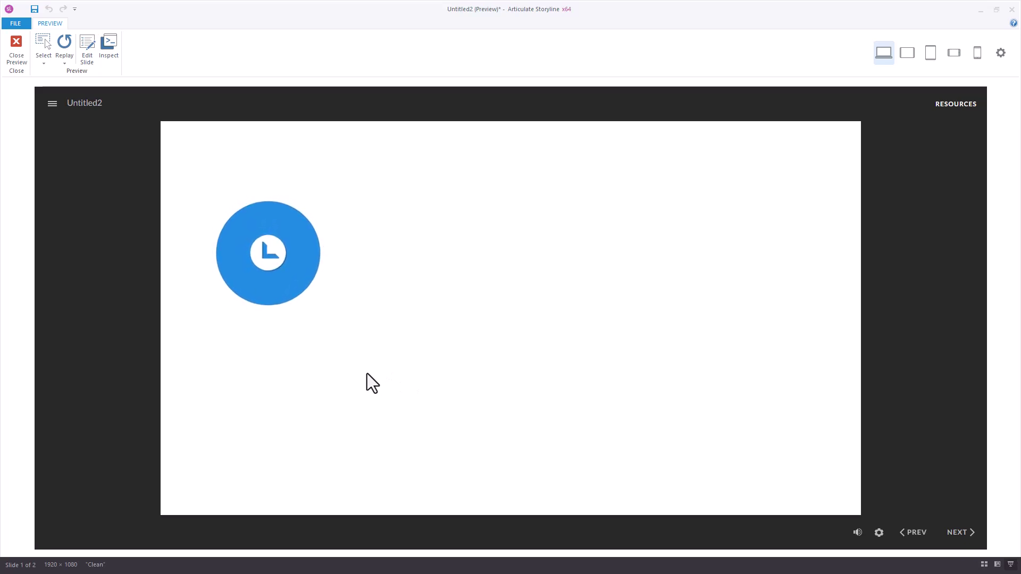
mouse_move(270, 285)
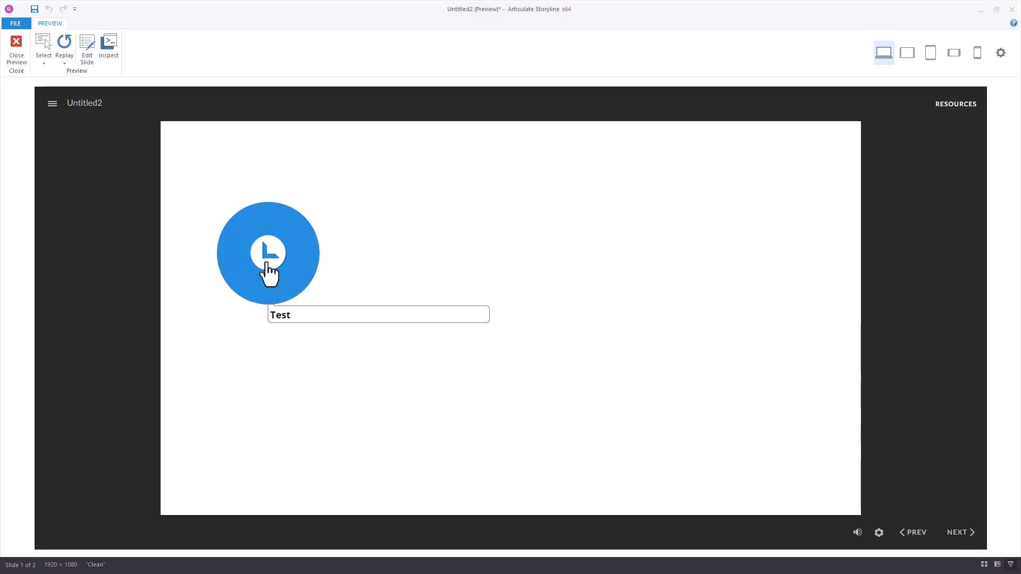
left_click(269, 274)
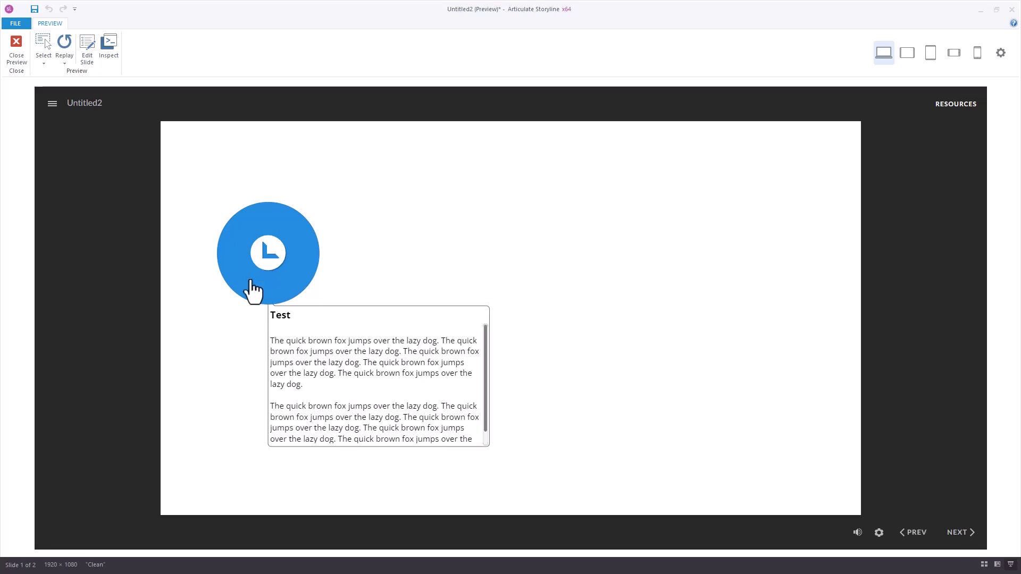
left_click(225, 382)
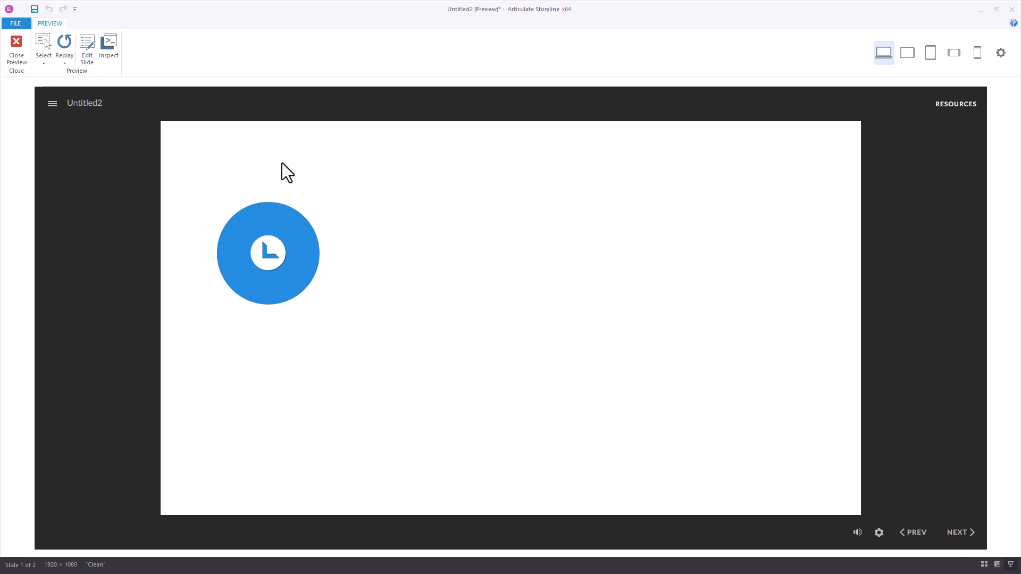
Close the preview, open slide 1.2, and inspect its marker's states and emphasis animation list.
left_click(16, 48)
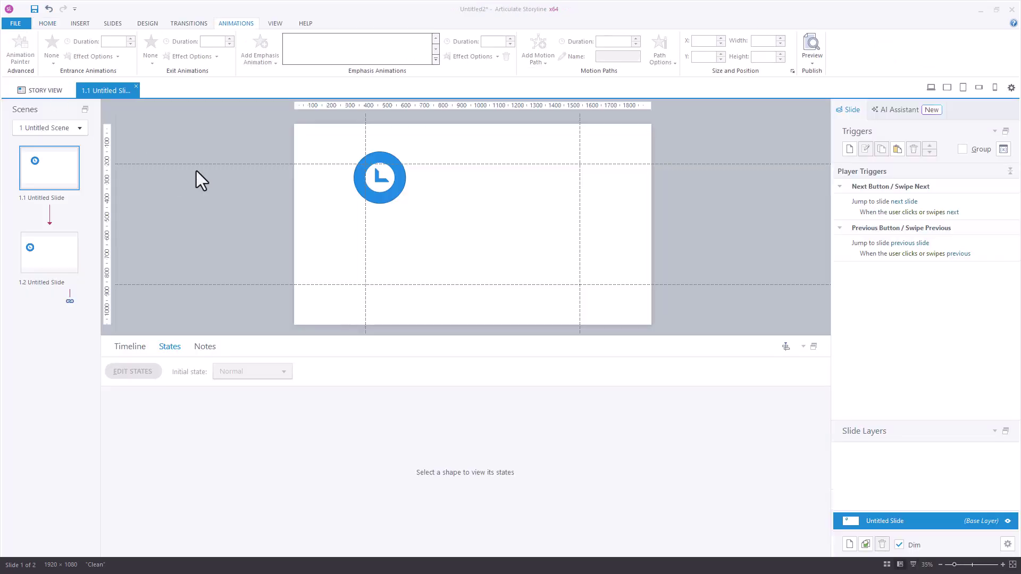
left_click(56, 271)
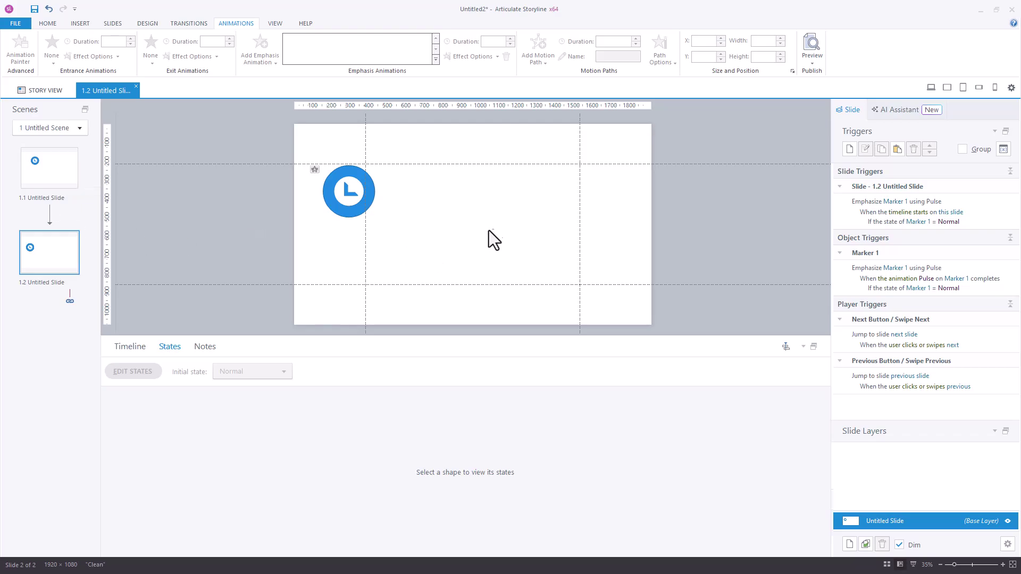
left_click(350, 196)
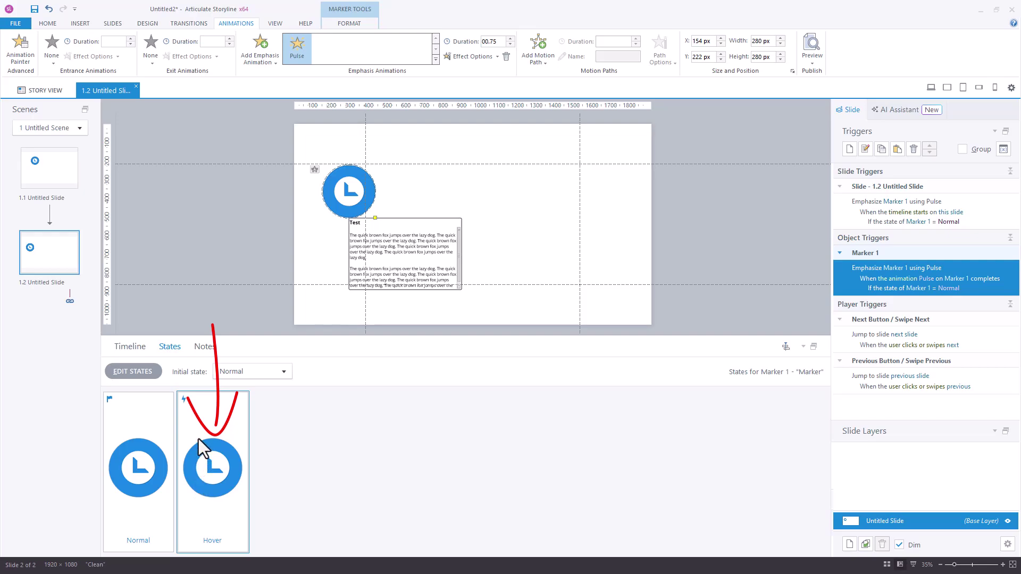
left_click(531, 226)
left_click(351, 181)
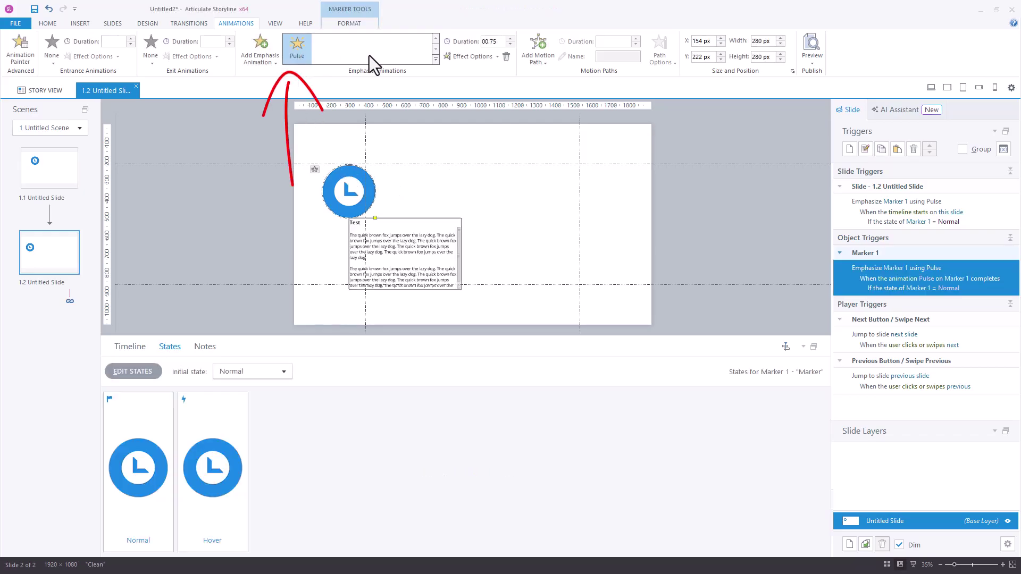
left_click(267, 63)
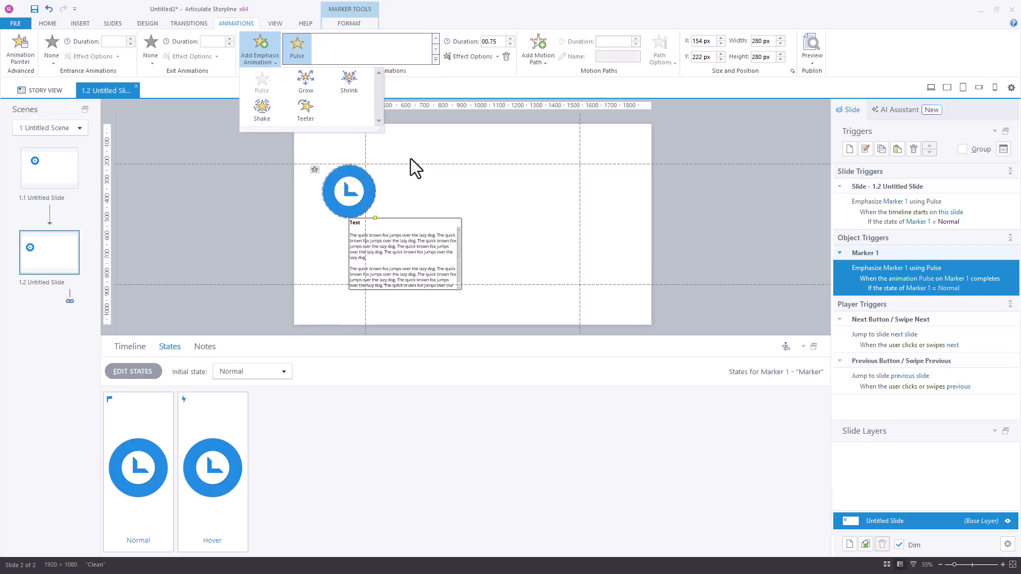
left_click(554, 206)
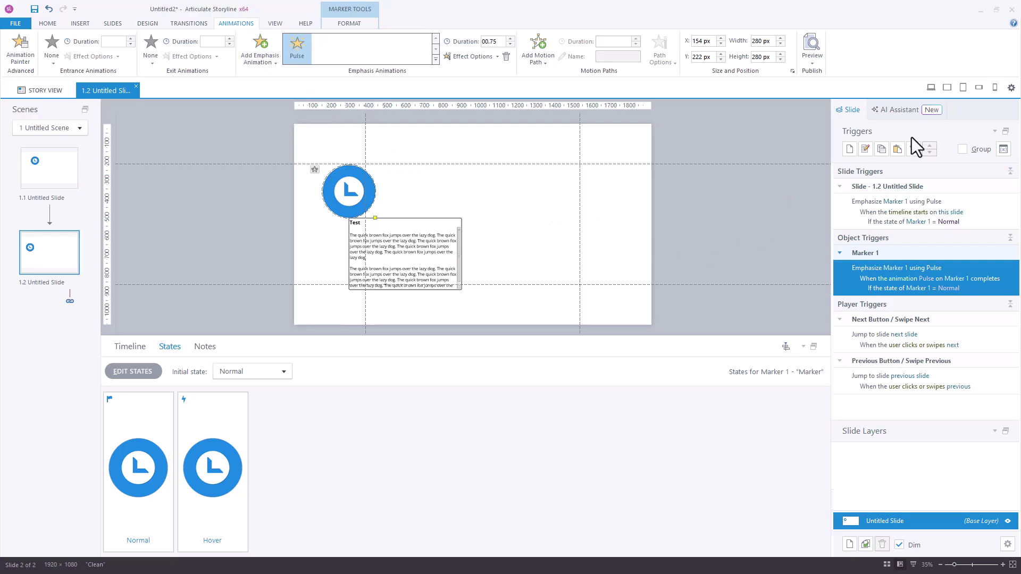
double_click(963, 206)
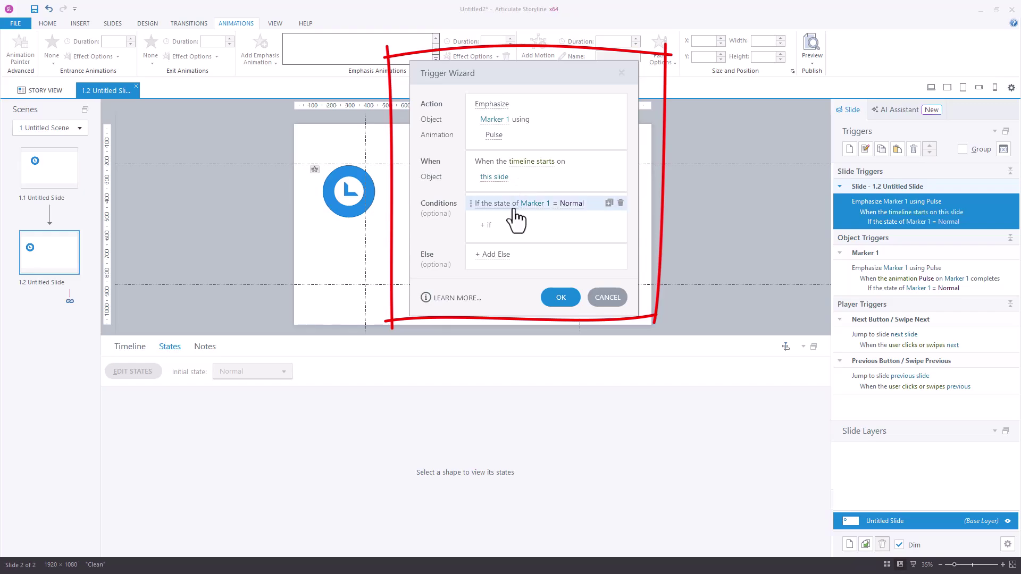
left_click(560, 297)
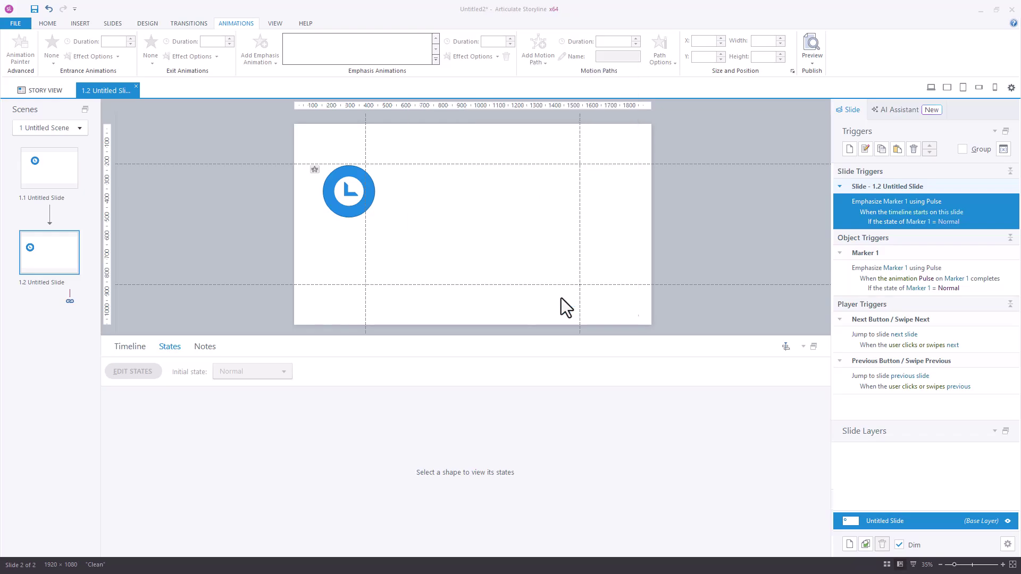
double_click(962, 268)
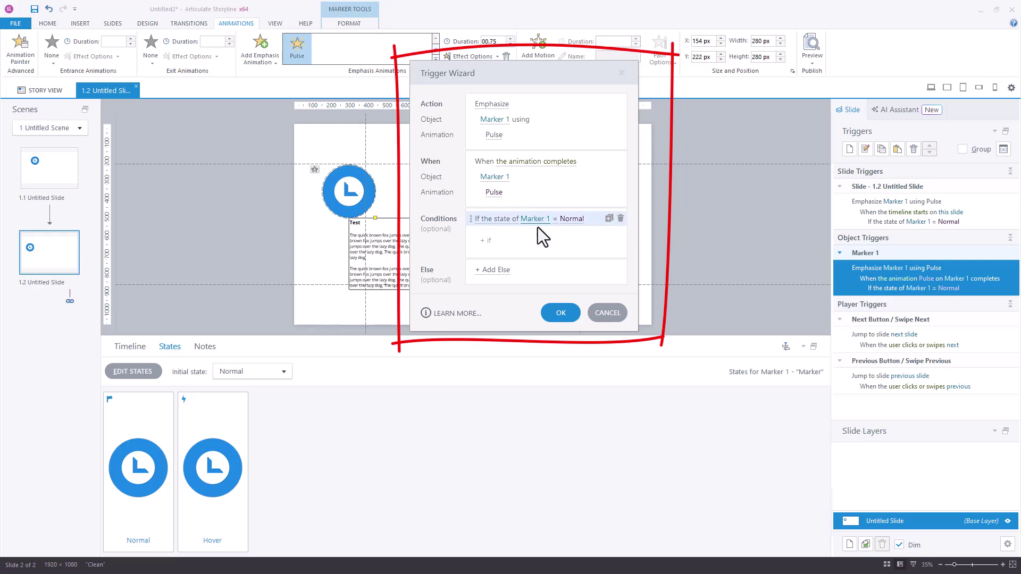
On slide 1.1, set the marker's built-in Animate option to None.
left_click(562, 314)
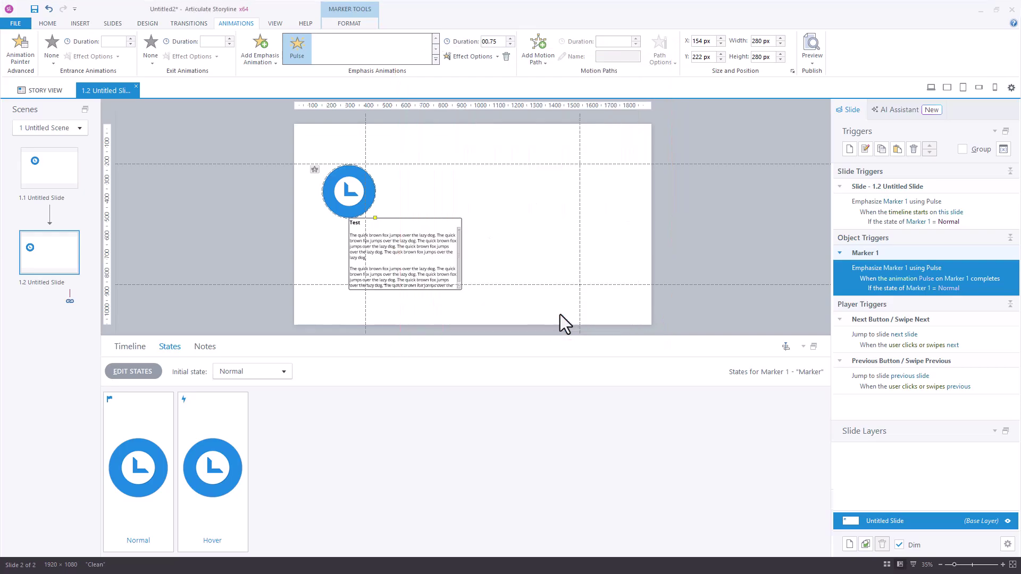
left_click(49, 179)
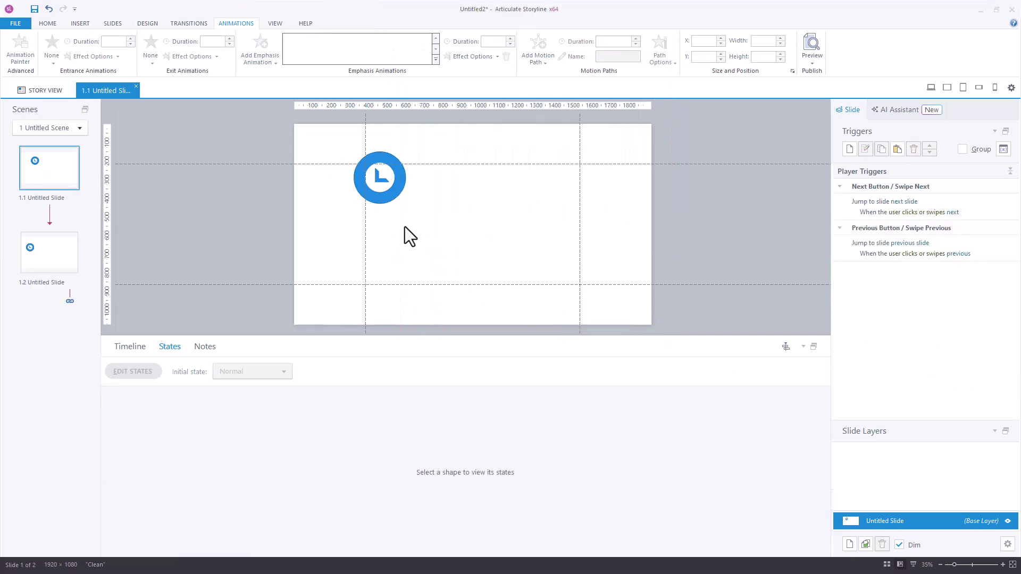
left_click(374, 196)
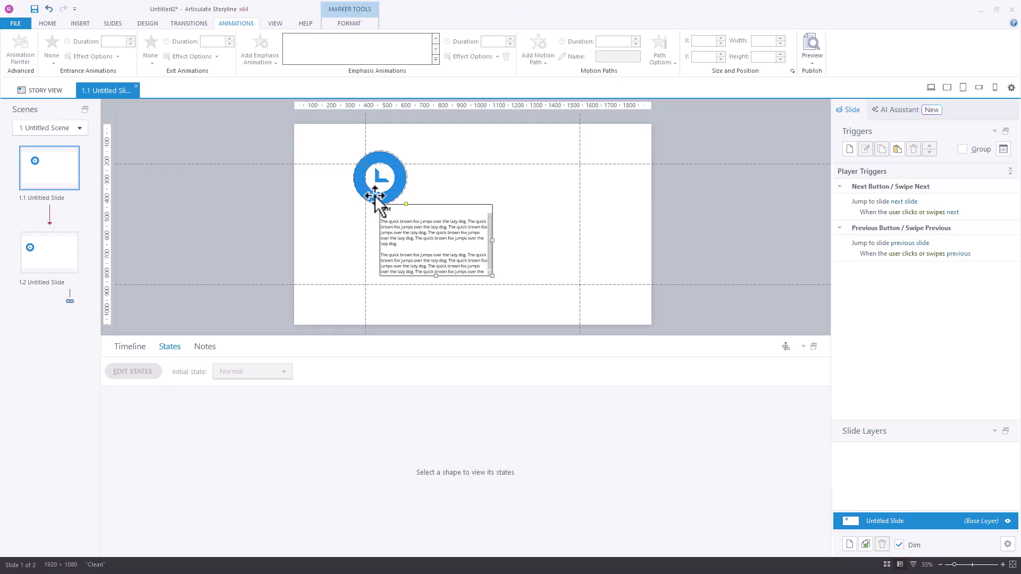
left_click(348, 24)
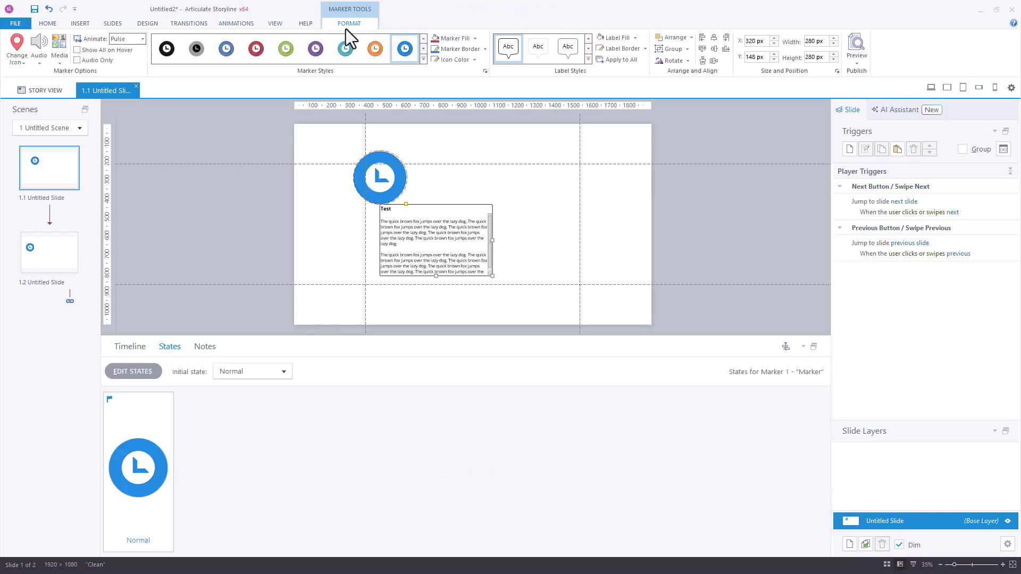
left_click(142, 40)
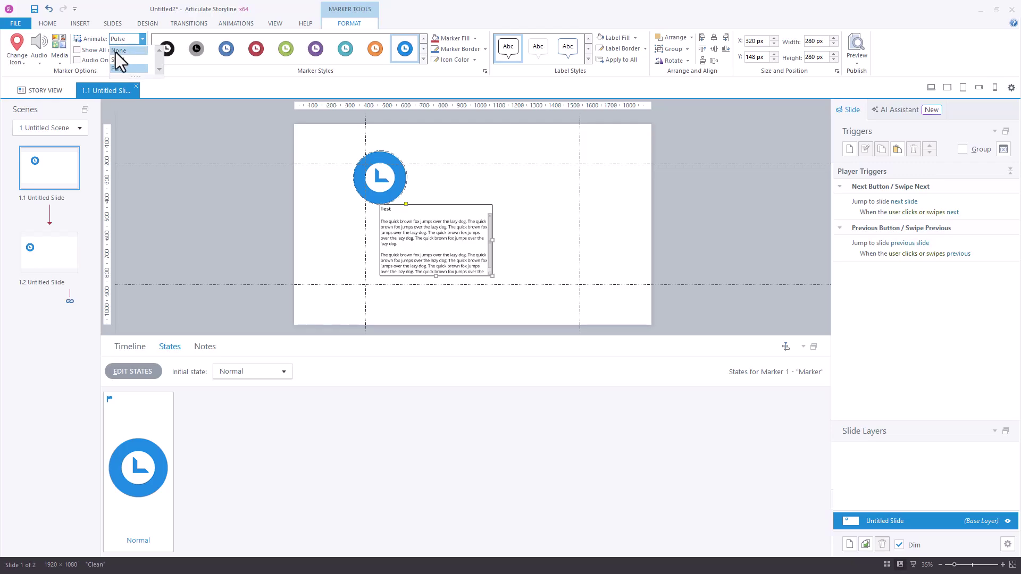
left_click(116, 51)
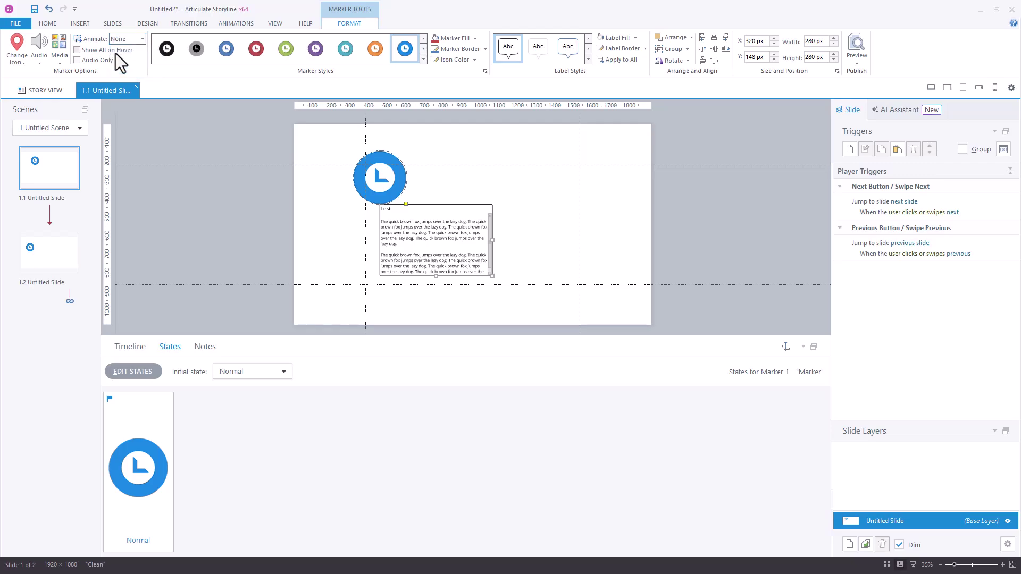
Apply a Teeter emphasis animation to Marker 1.
left_click(228, 23)
left_click(261, 56)
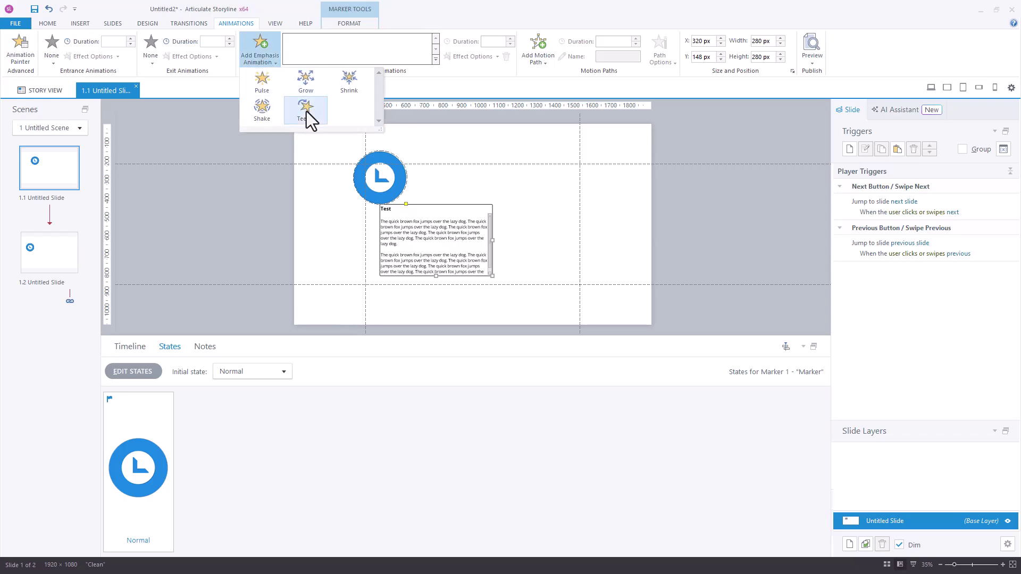
left_click(306, 111)
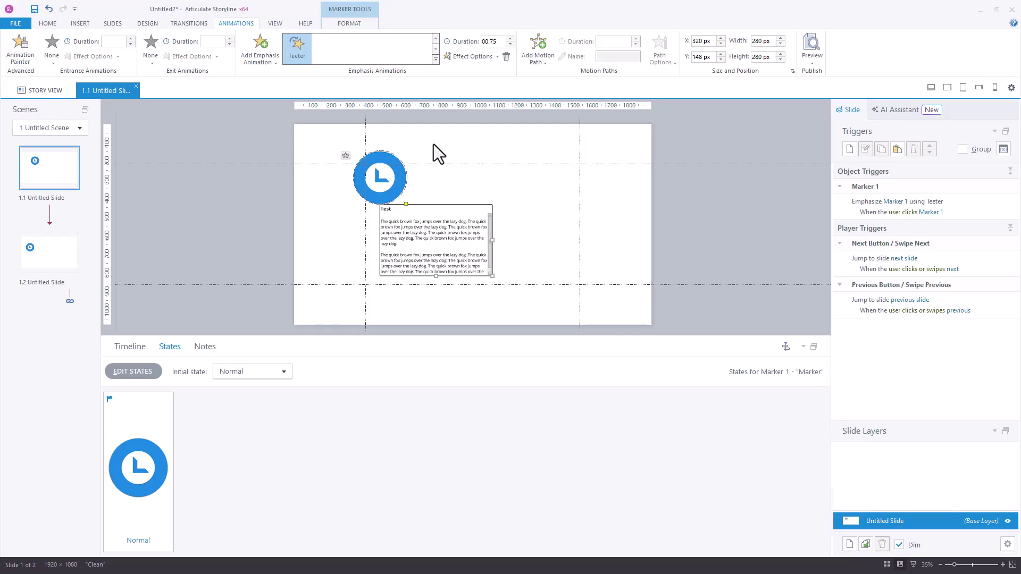
Change the Teeter trigger's event from 'user clicks' to 'Timeline starts' on 'this slide'.
double_click(976, 209)
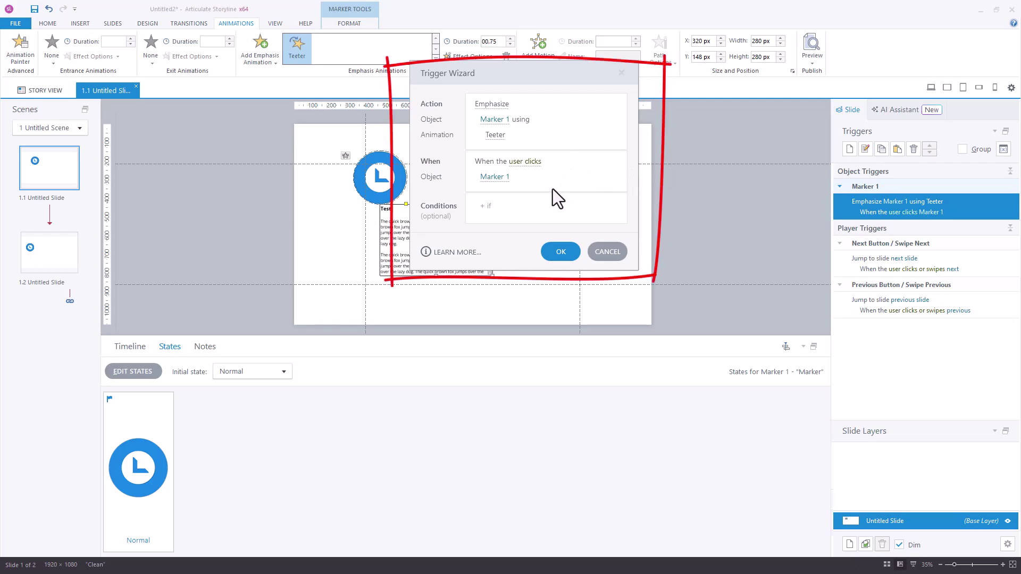
left_click(527, 162)
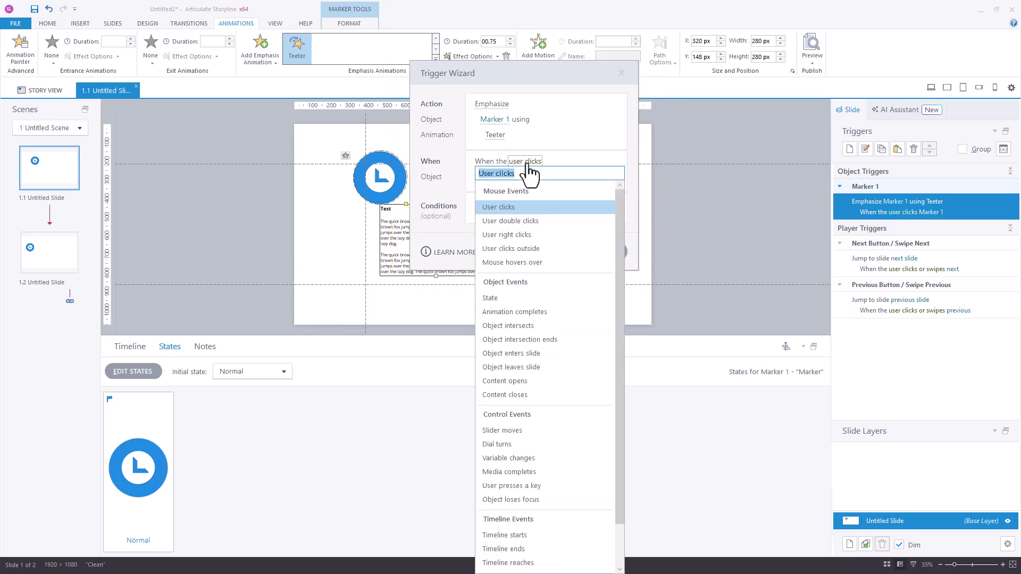
left_click(506, 533)
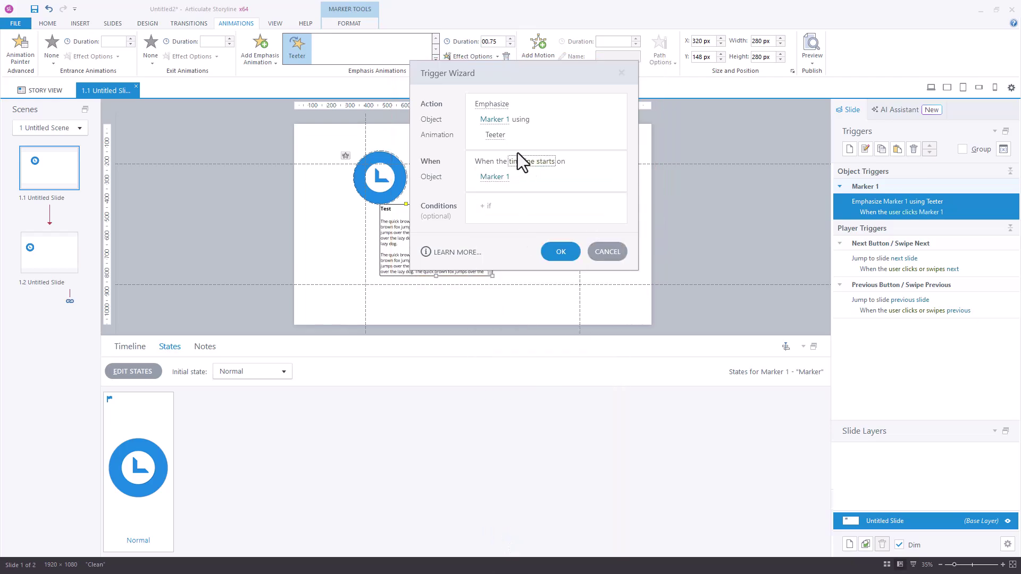
left_click(495, 181)
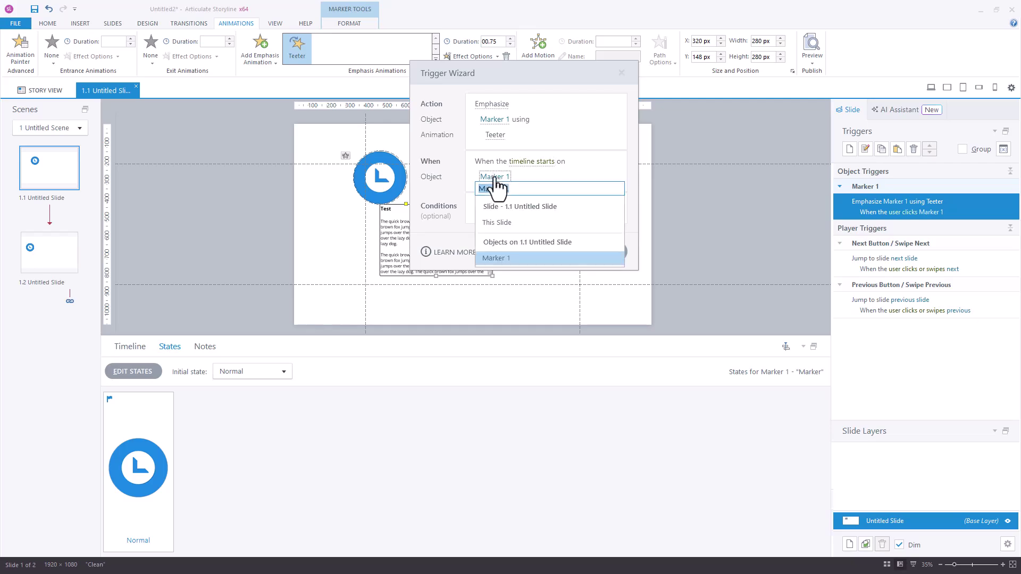
left_click(495, 223)
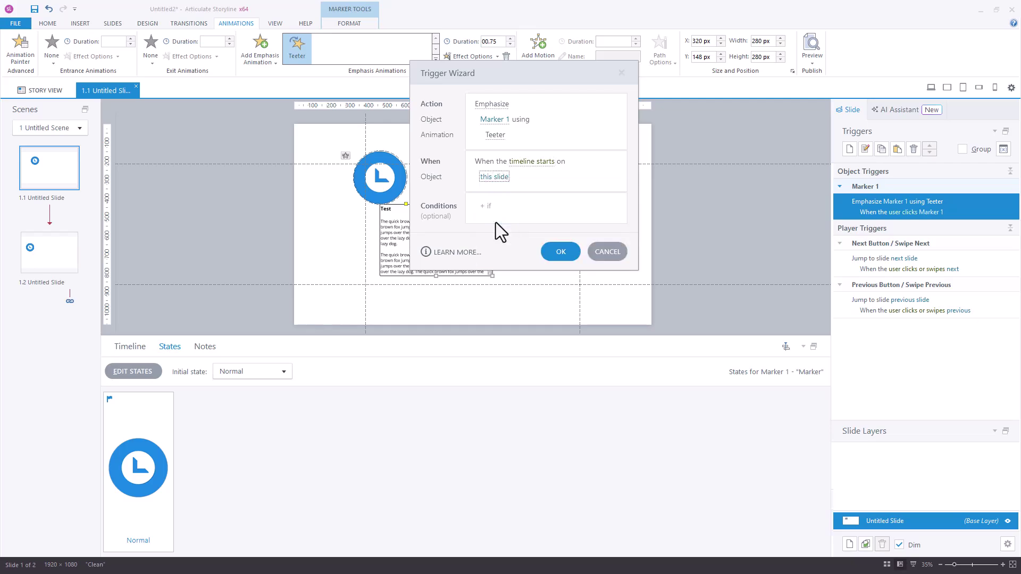
left_click(561, 252)
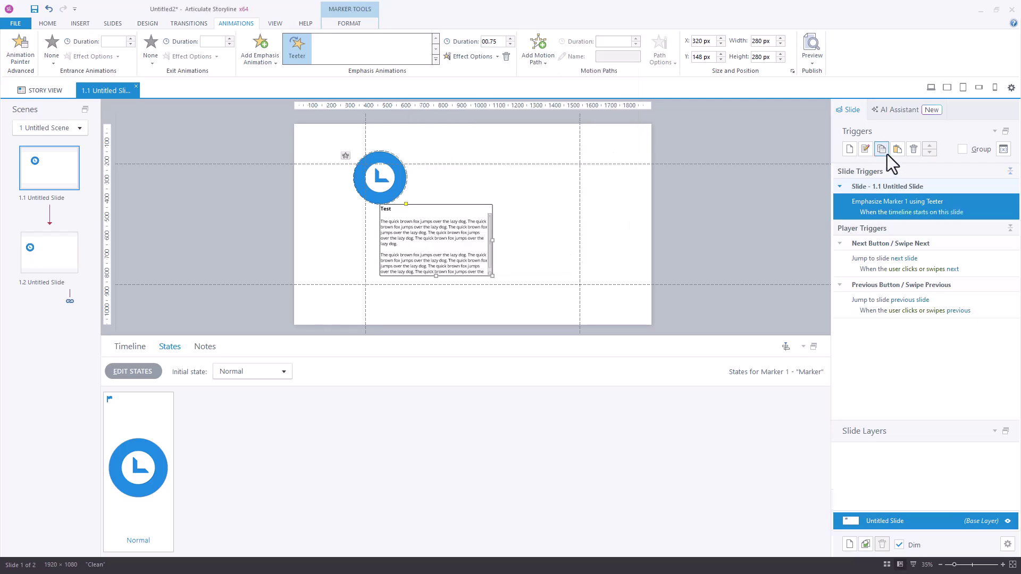
left_click(930, 90)
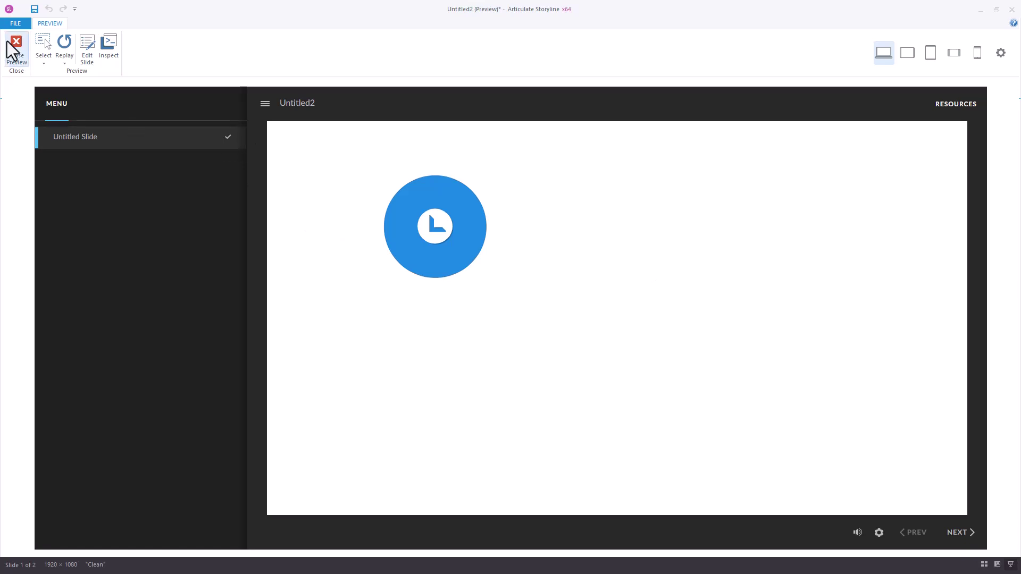
left_click(16, 54)
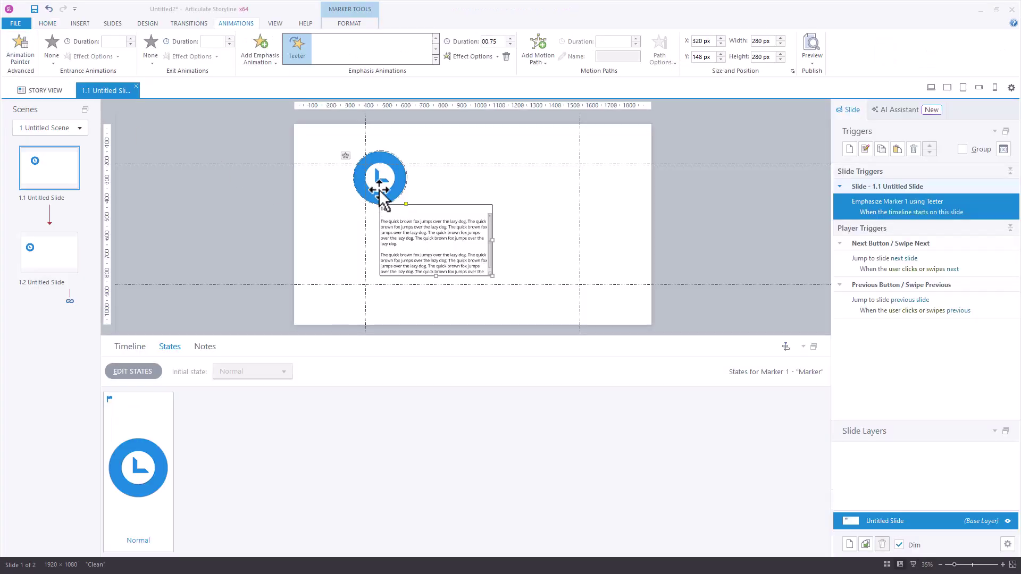
Set the Teeter effect's Teeter Amount to High.
left_click(486, 59)
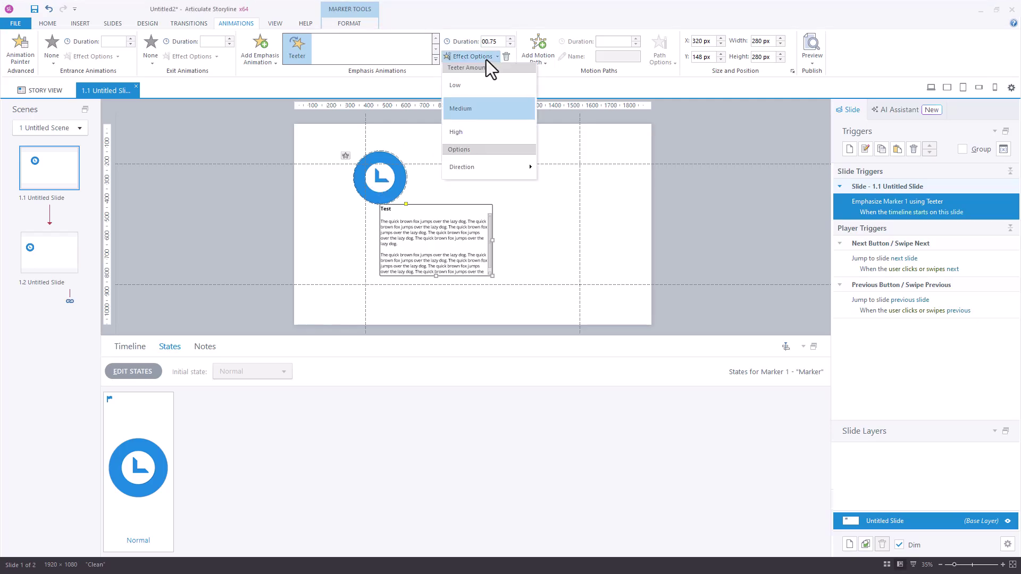
left_click(470, 132)
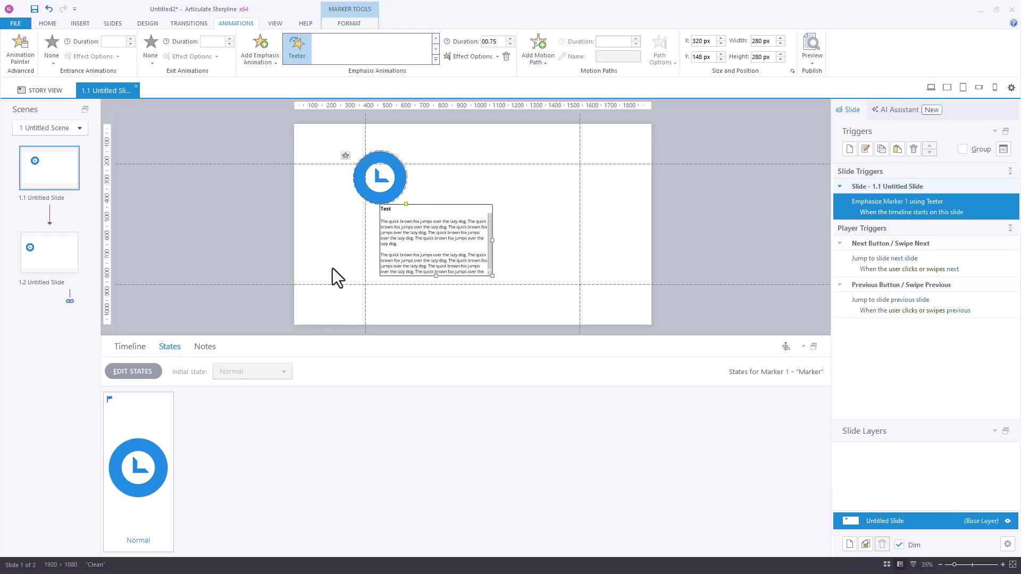
Add a new state named Hover to Marker 1 and finish editing states.
left_click(133, 371)
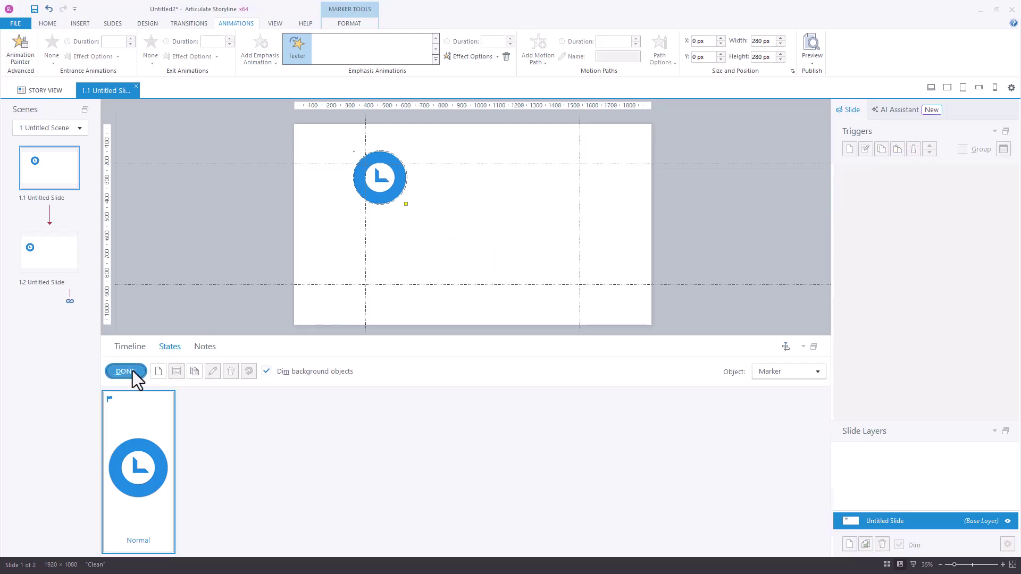
left_click(158, 371)
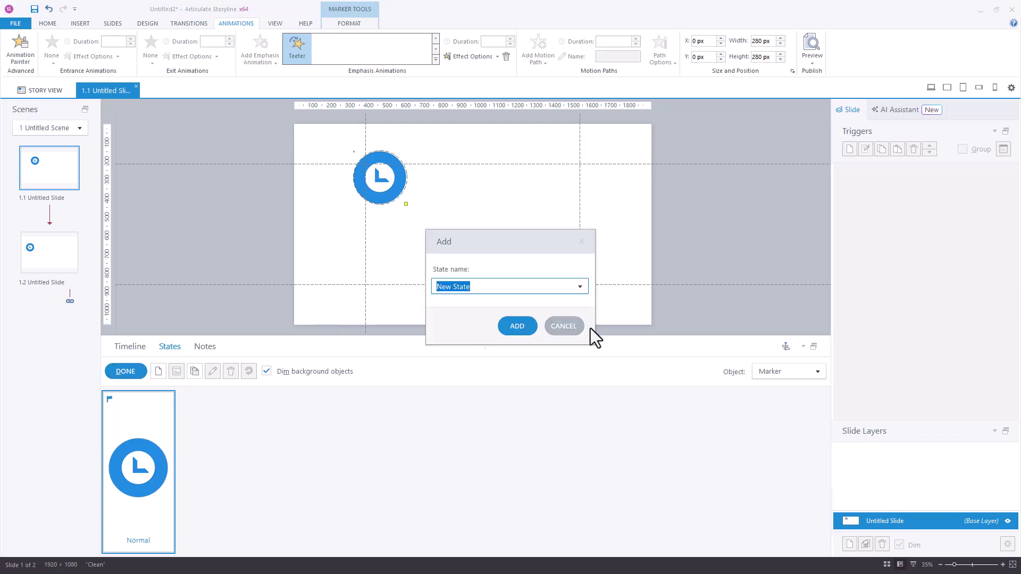
left_click(580, 287)
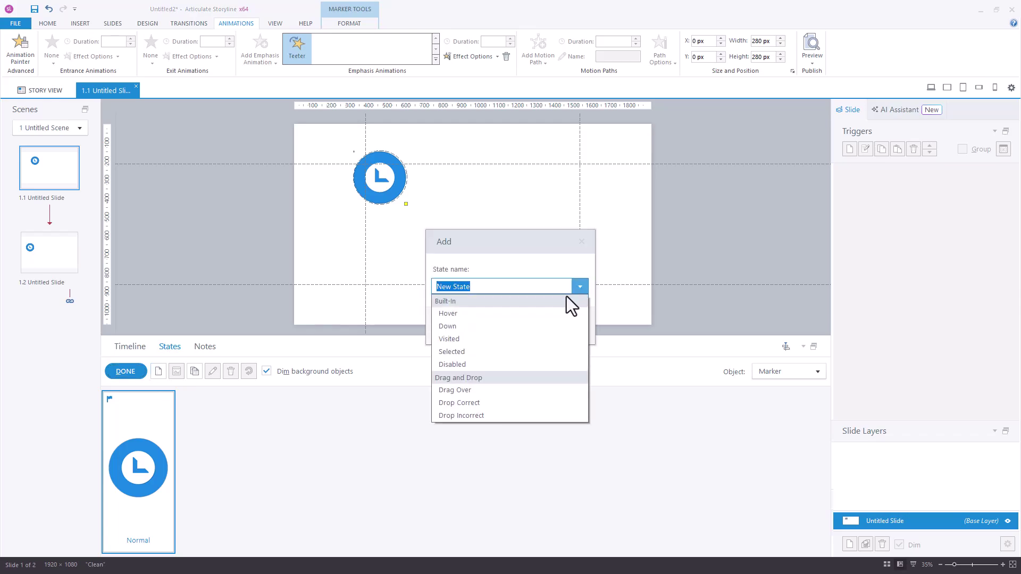
left_click(455, 315)
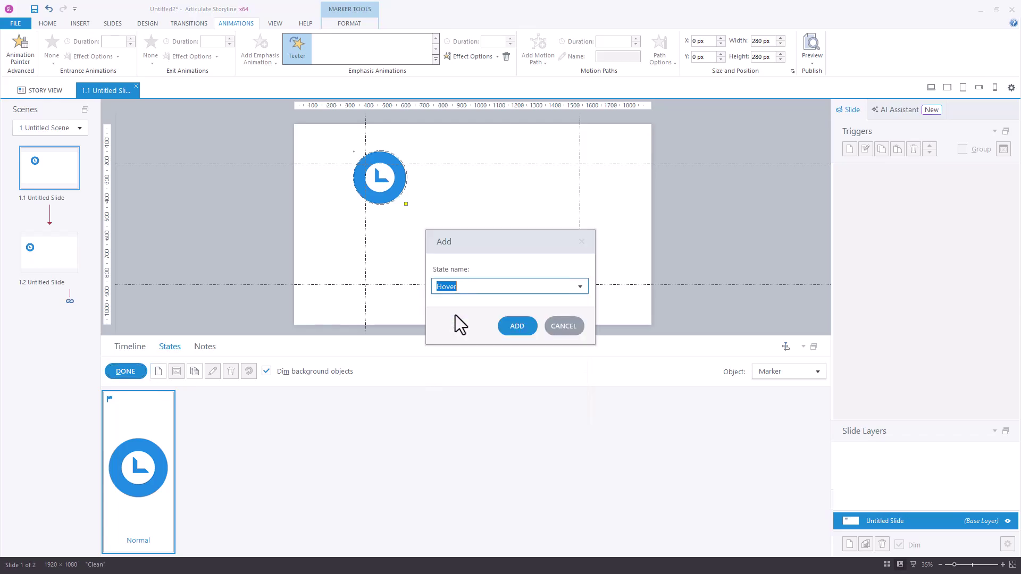
left_click(516, 326)
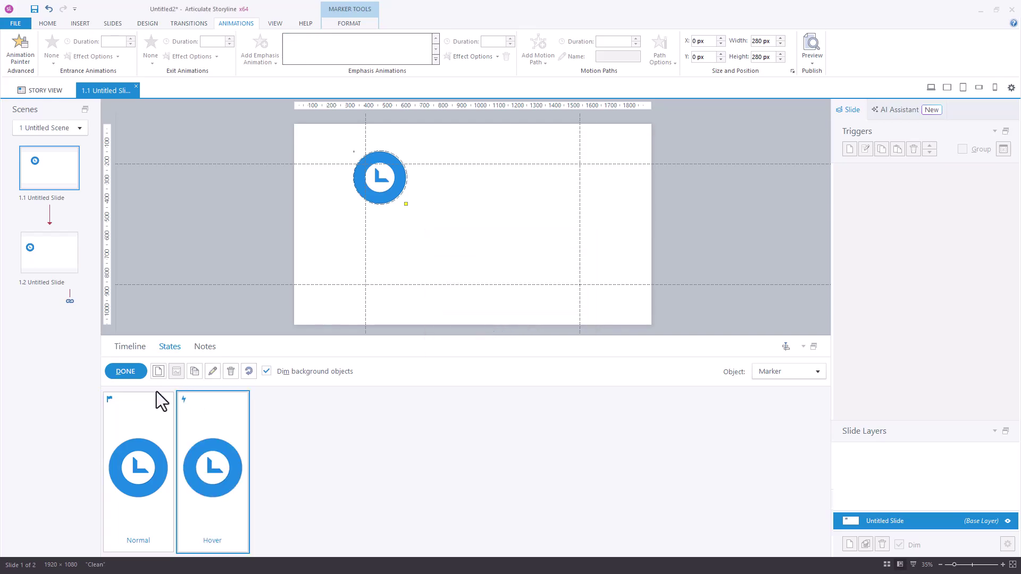
left_click(126, 371)
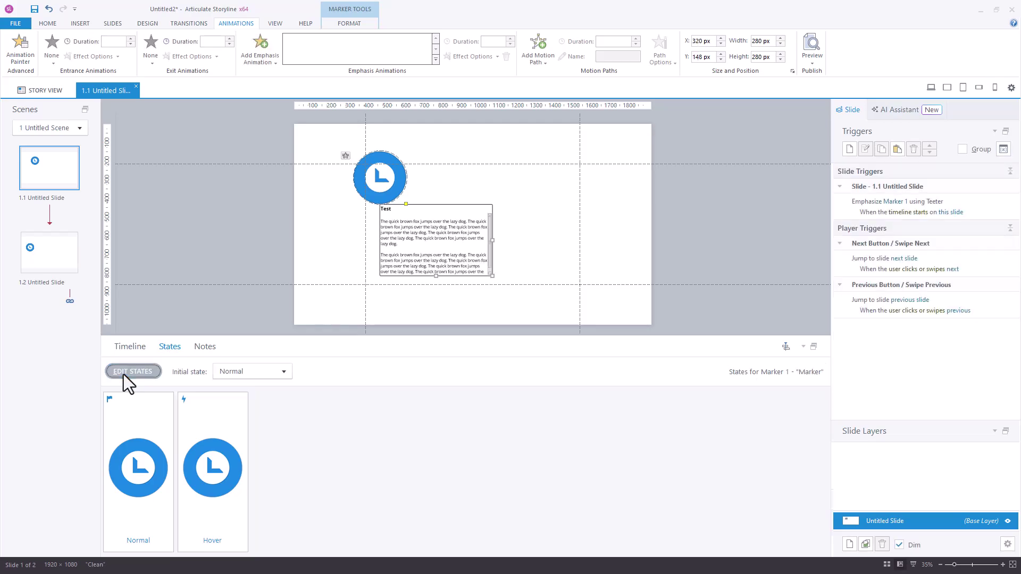
Add the condition 'Marker 1 state equals Normal' to the timeline-start Teeter trigger.
double_click(975, 206)
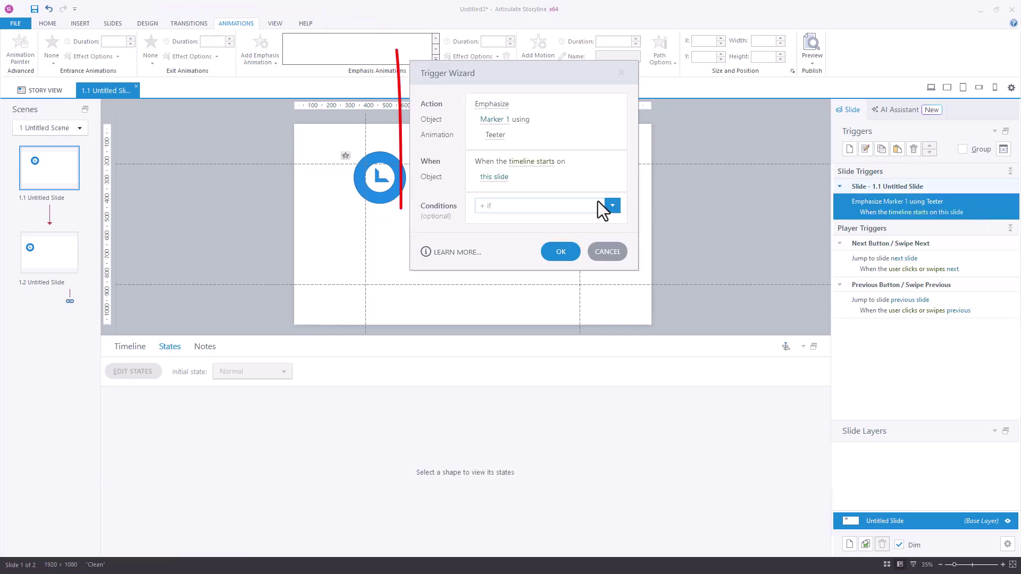
left_click(524, 205)
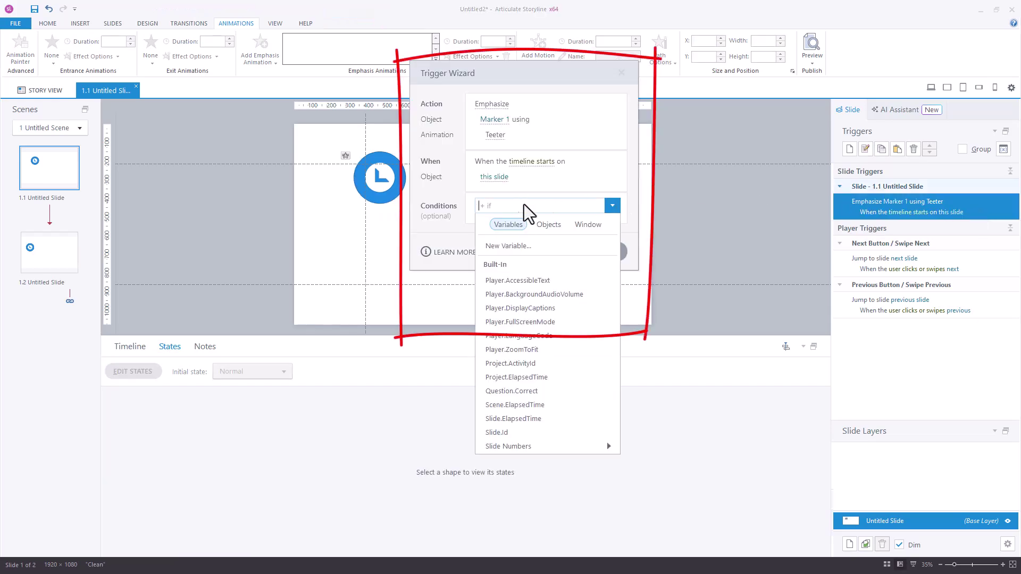
left_click(553, 225)
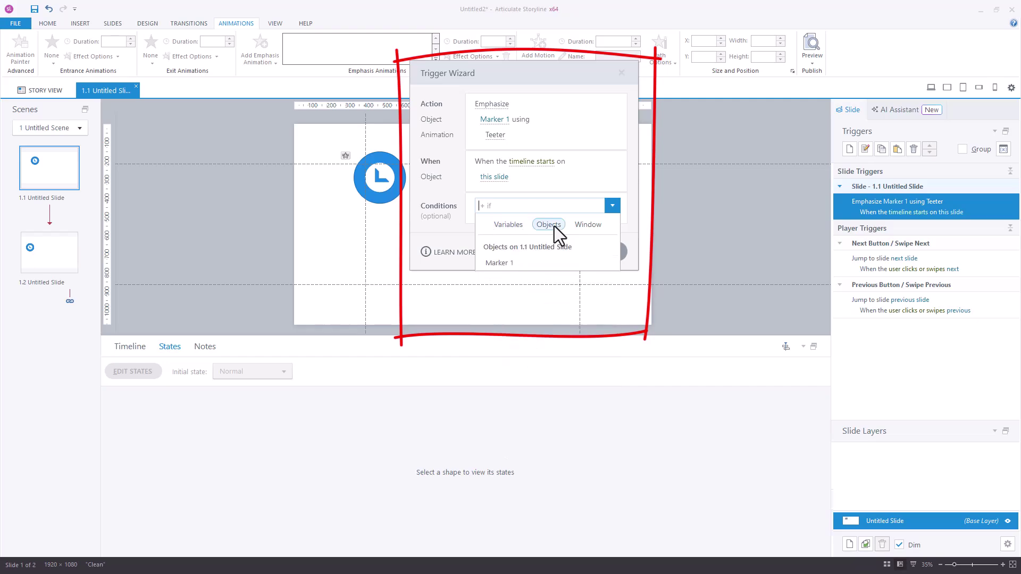
left_click(505, 266)
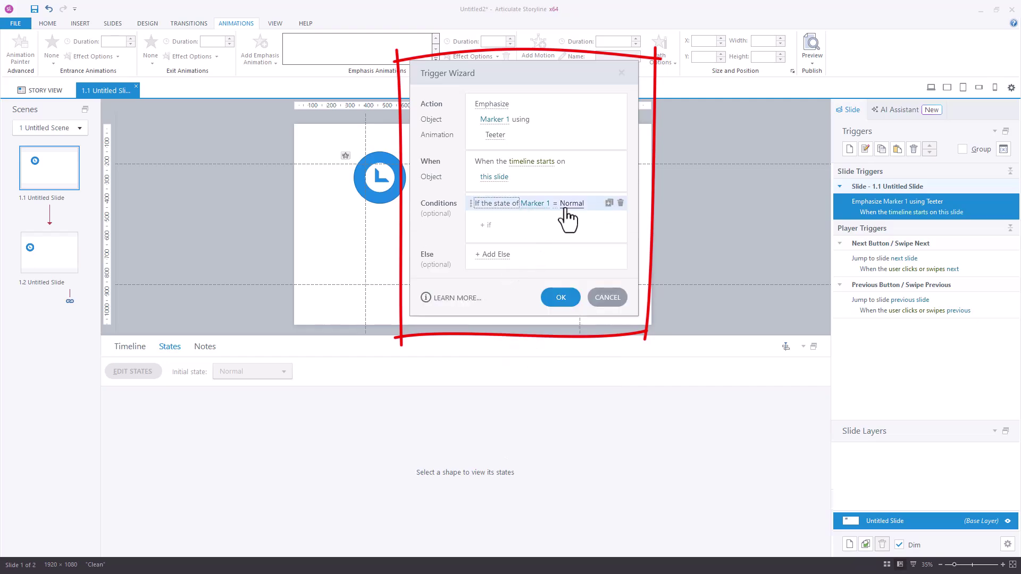
left_click(561, 299)
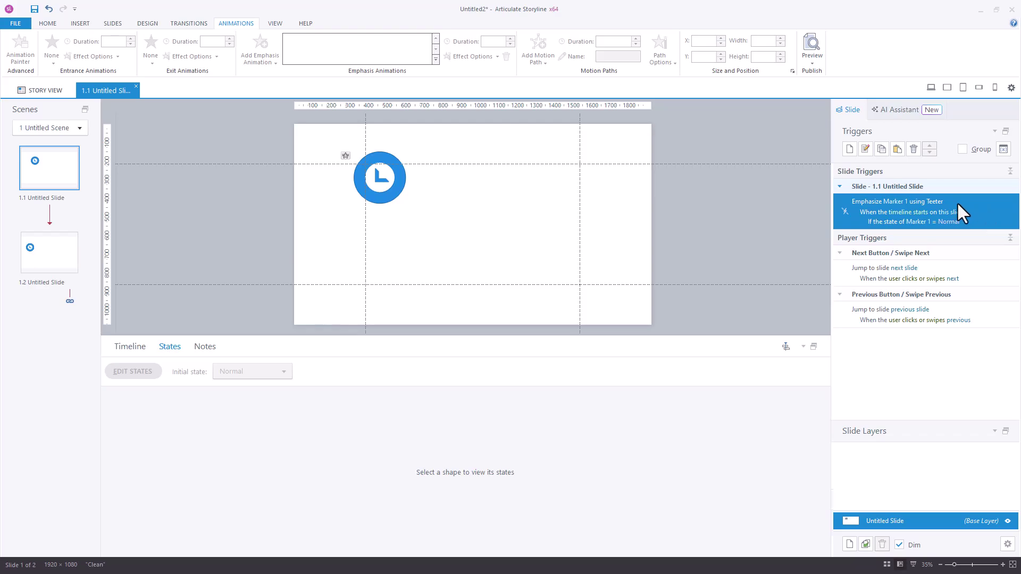
Create a trigger to emphasize Marker 1 with Teeter when its animation completes.
left_click(850, 151)
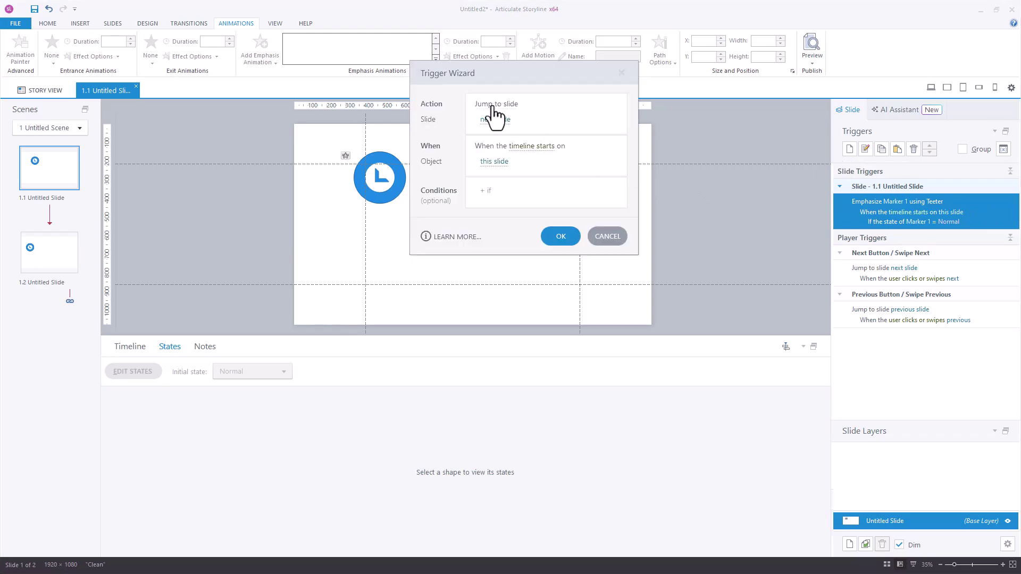
left_click(493, 105)
left_click(500, 274)
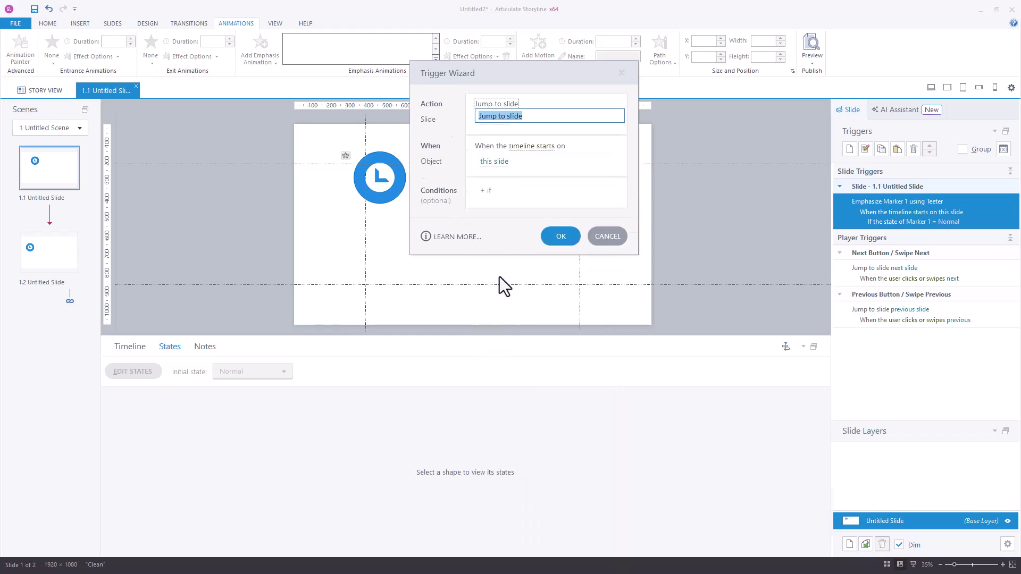
left_click(529, 165)
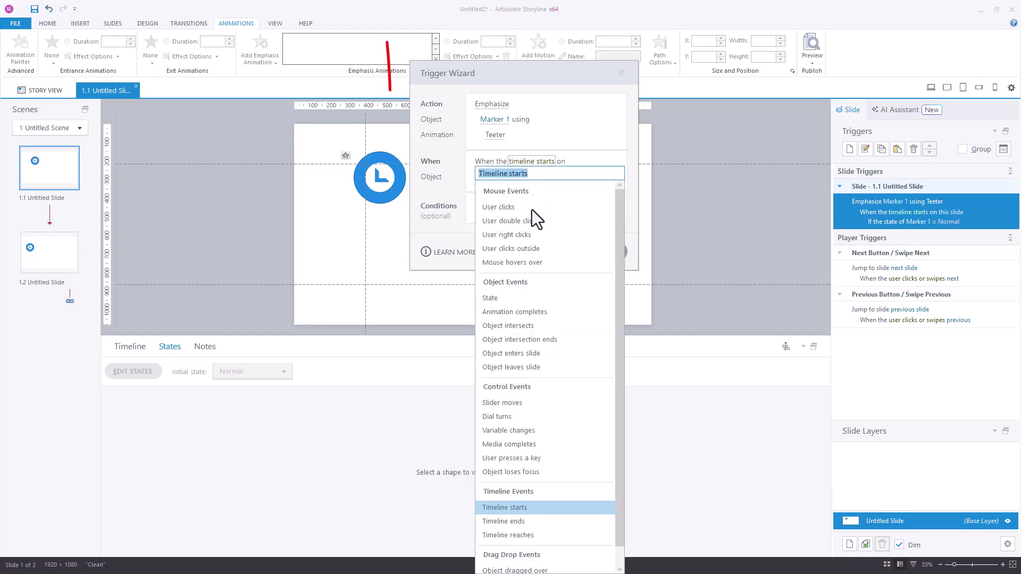
left_click(512, 315)
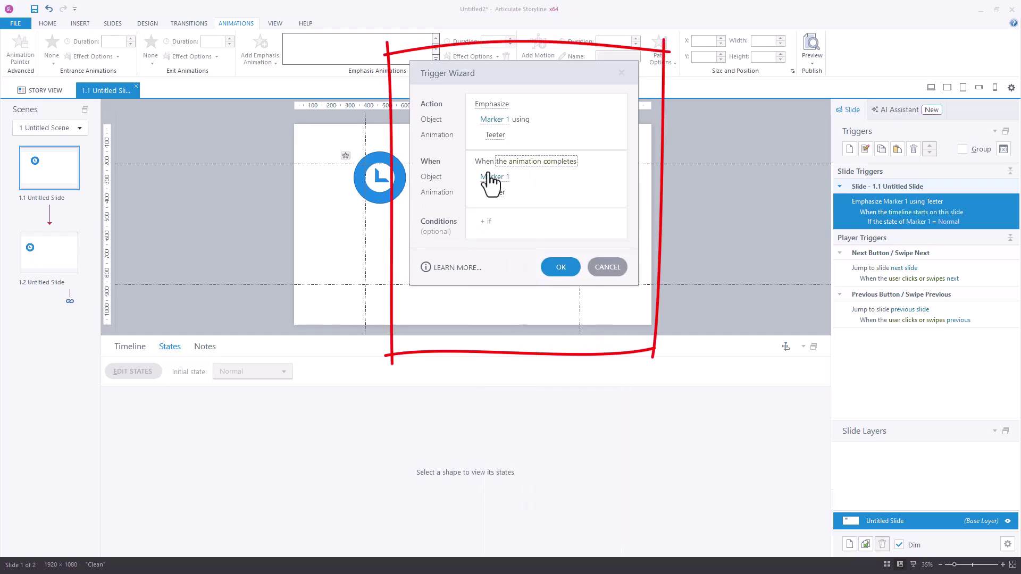
Add the condition 'Marker 1 state equals Normal' to the new trigger and save it.
left_click(505, 221)
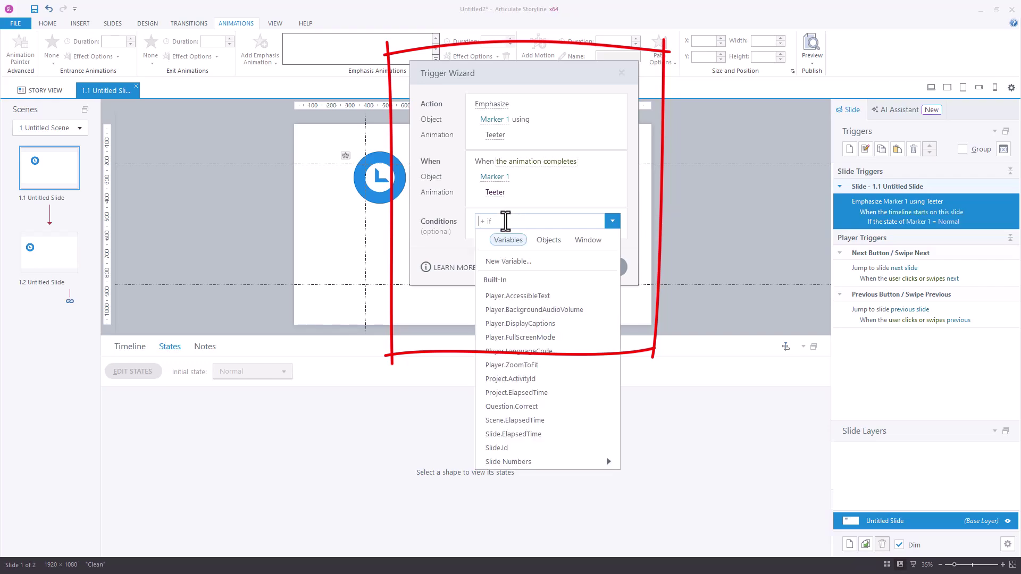
left_click(548, 239)
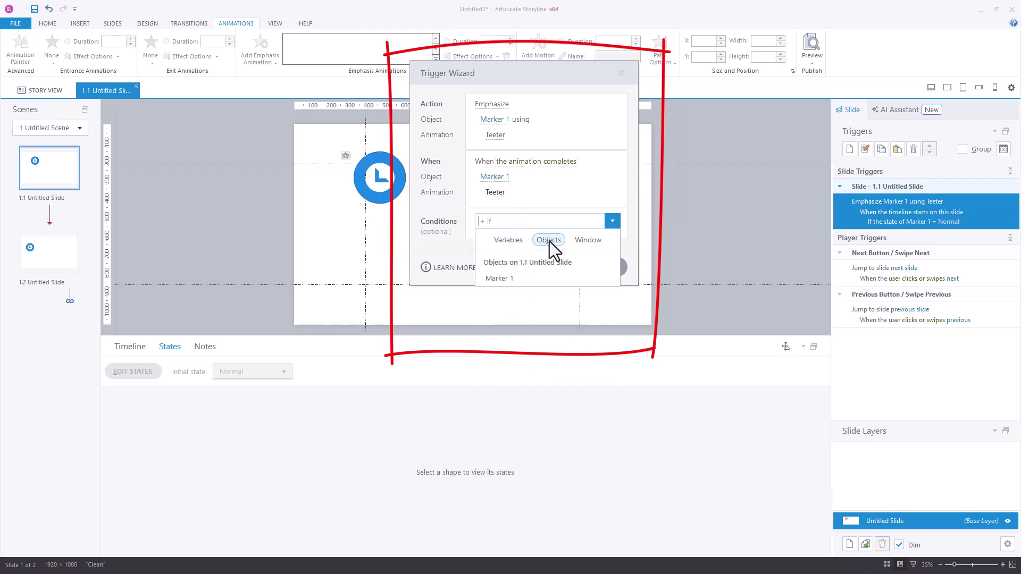
left_click(503, 278)
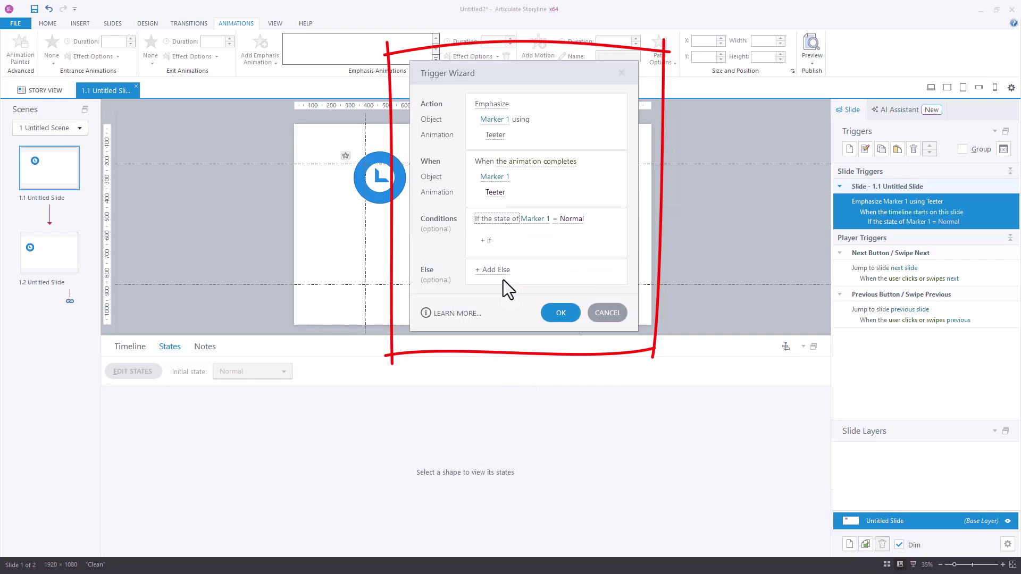
left_click(560, 312)
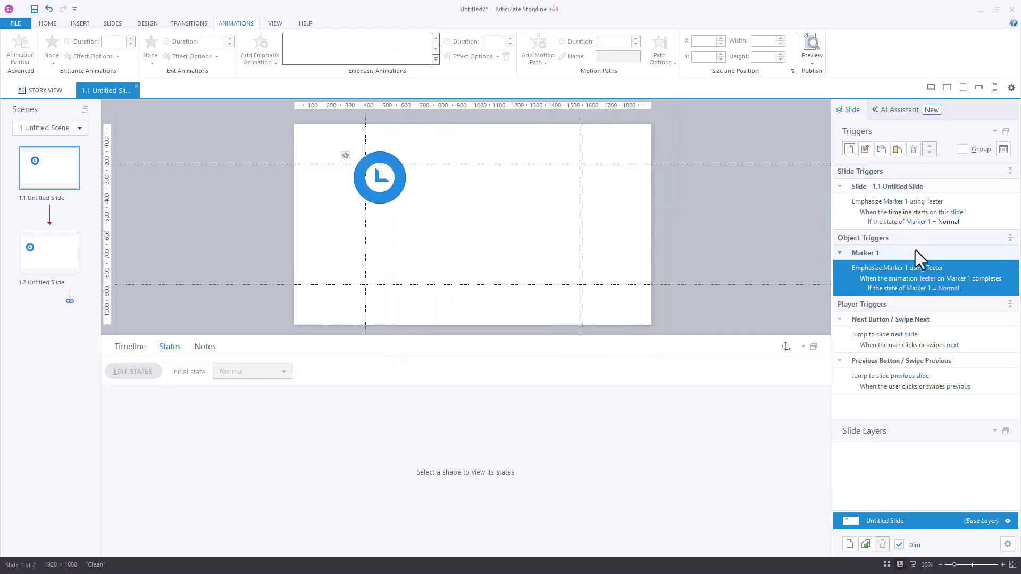
Preview the slide, then open and close the teetering marker's 'Test' label.
left_click(930, 87)
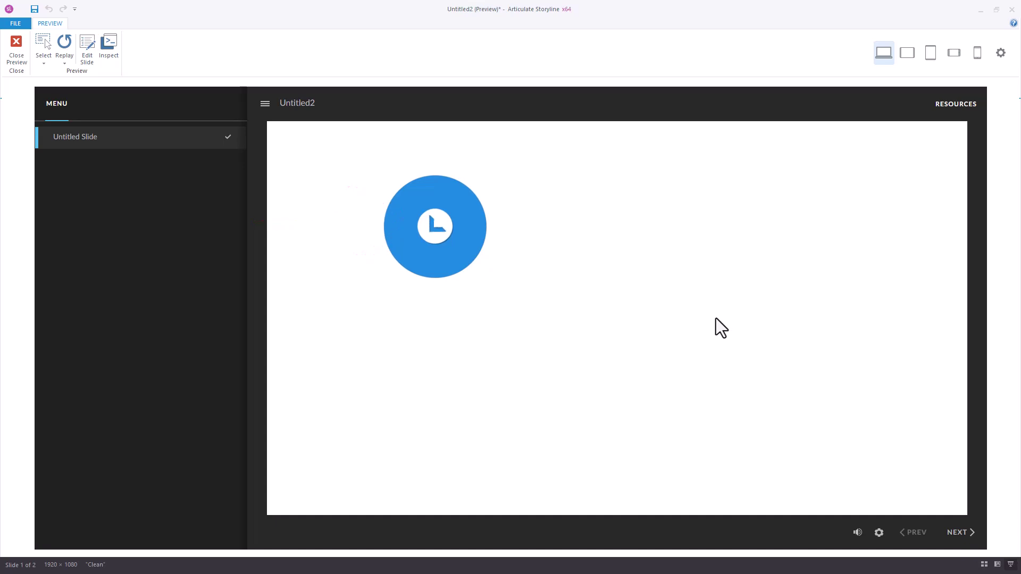
left_click(427, 235)
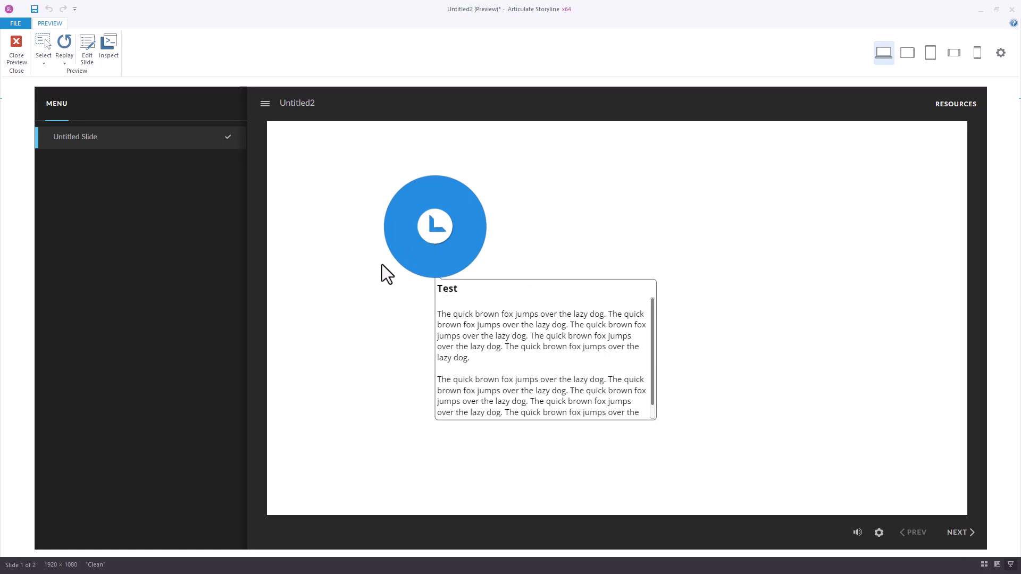
left_click(359, 346)
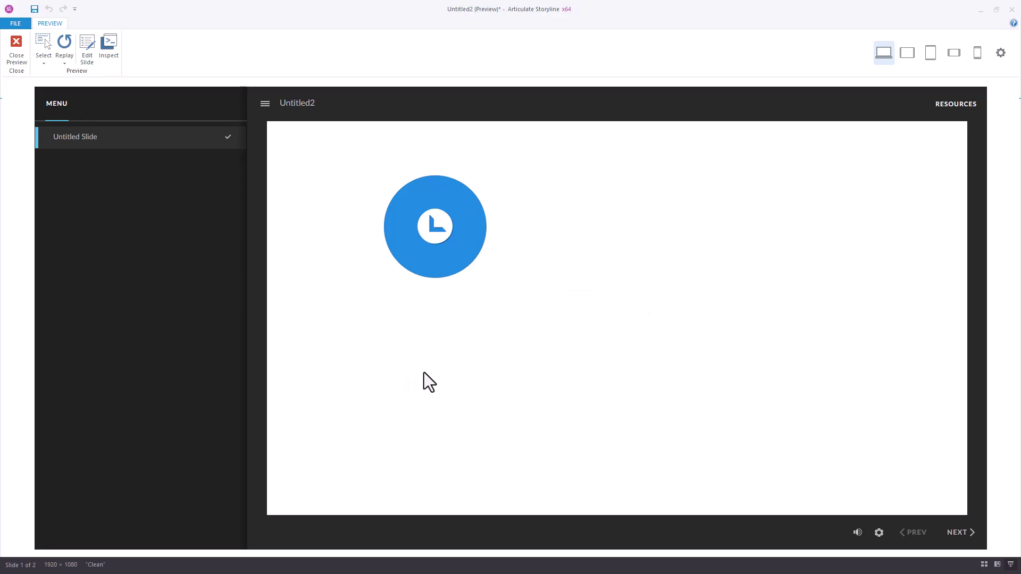